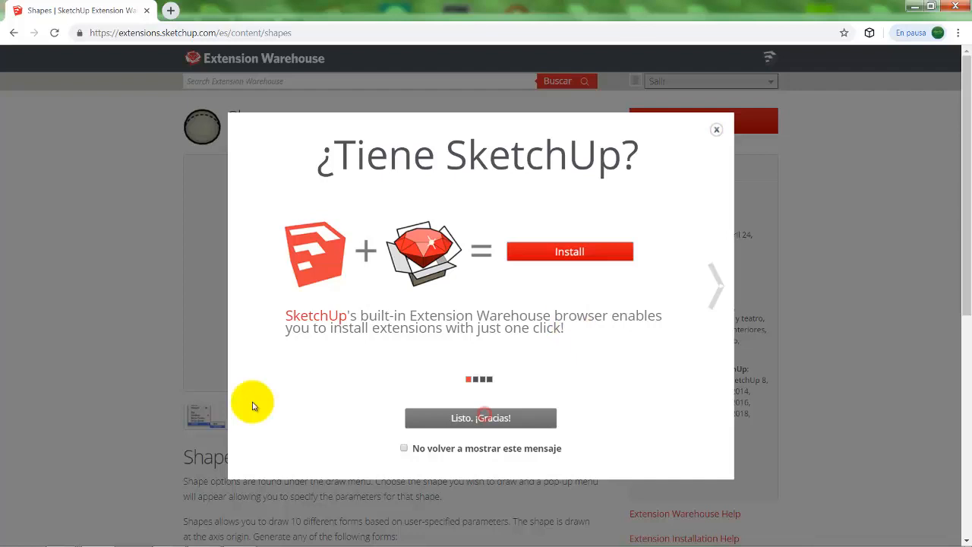
Dismiss the SketchUp introduction message and download the Shapes extension from its Extension Warehouse page
click(485, 416)
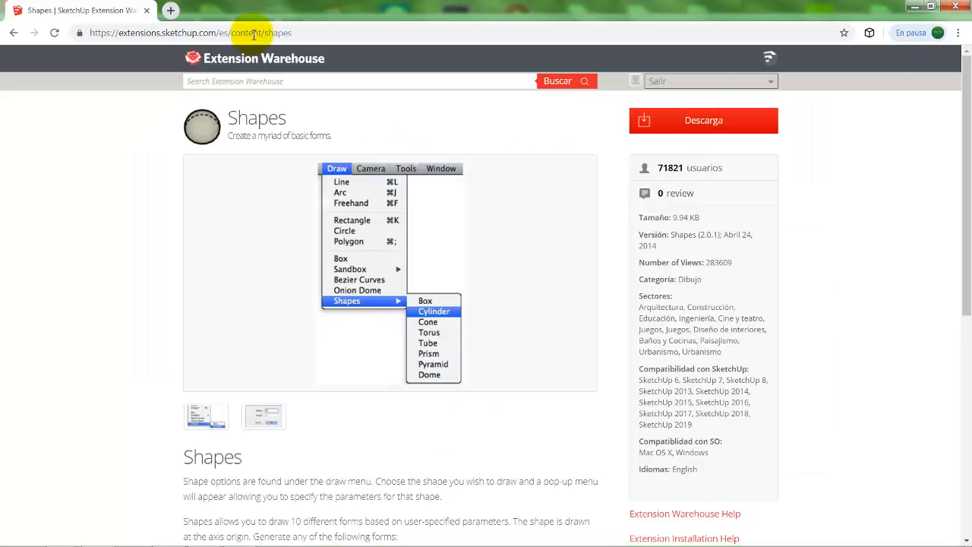
click(203, 35)
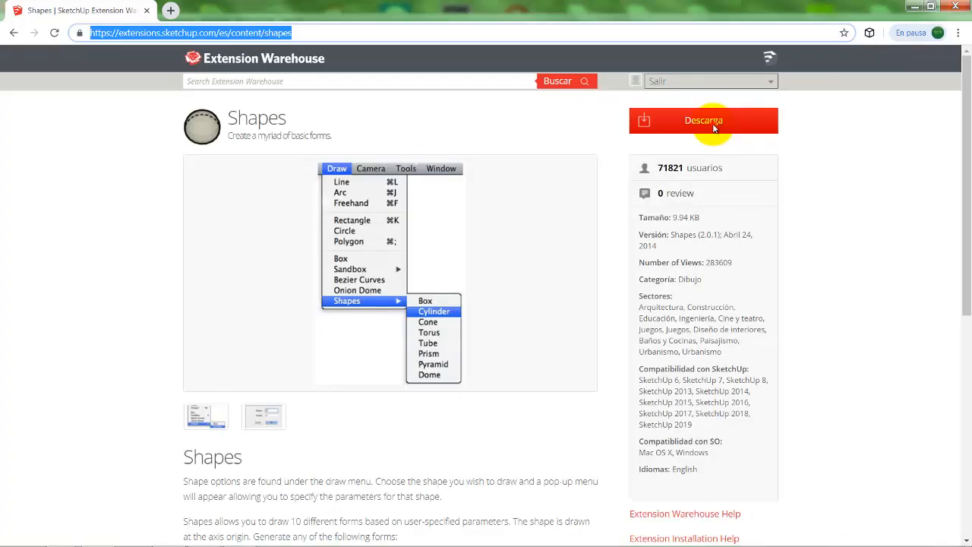
click(714, 128)
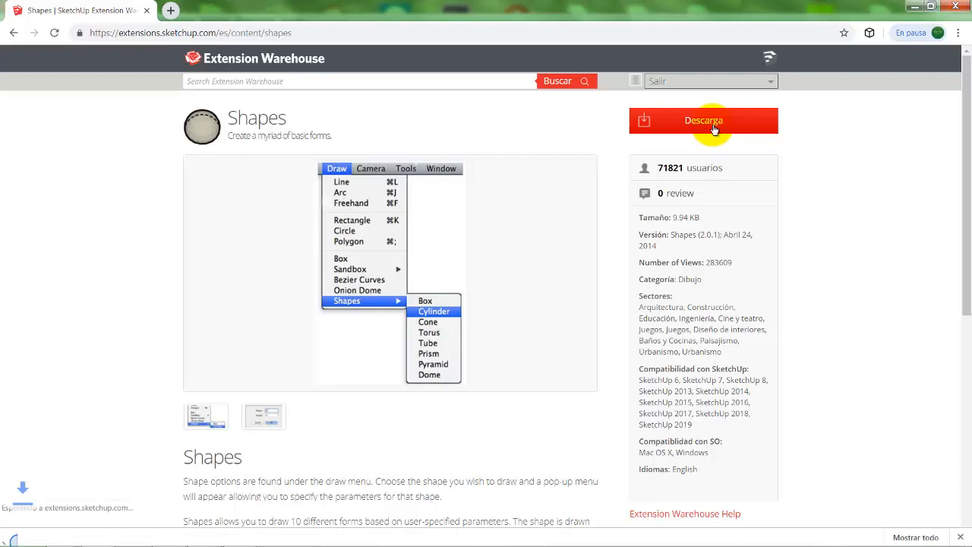
mouse_move(89, 524)
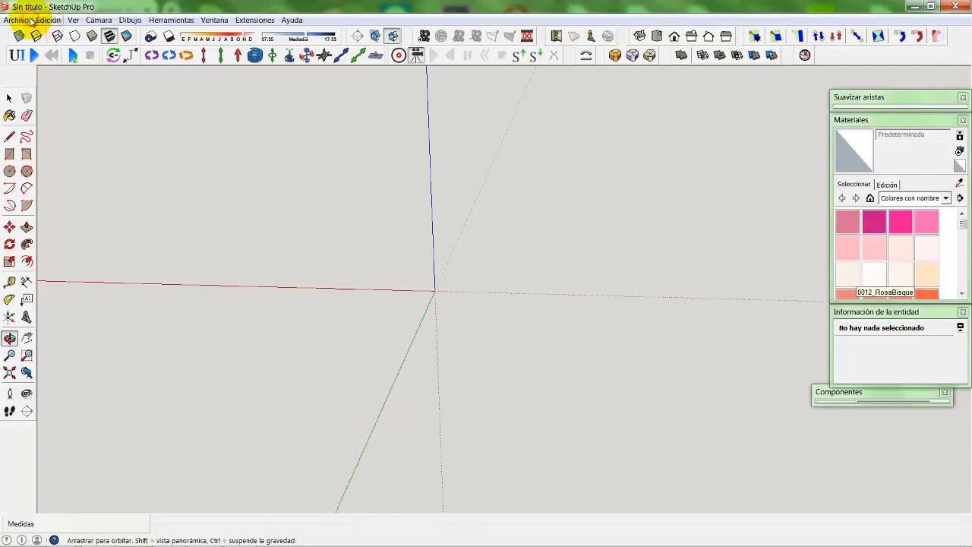
Switch to SketchUp and install the su_shapes-2.0.1.rbz extension from the Descargas folder through the system preferences
click(18, 20)
mouse_move(214, 20)
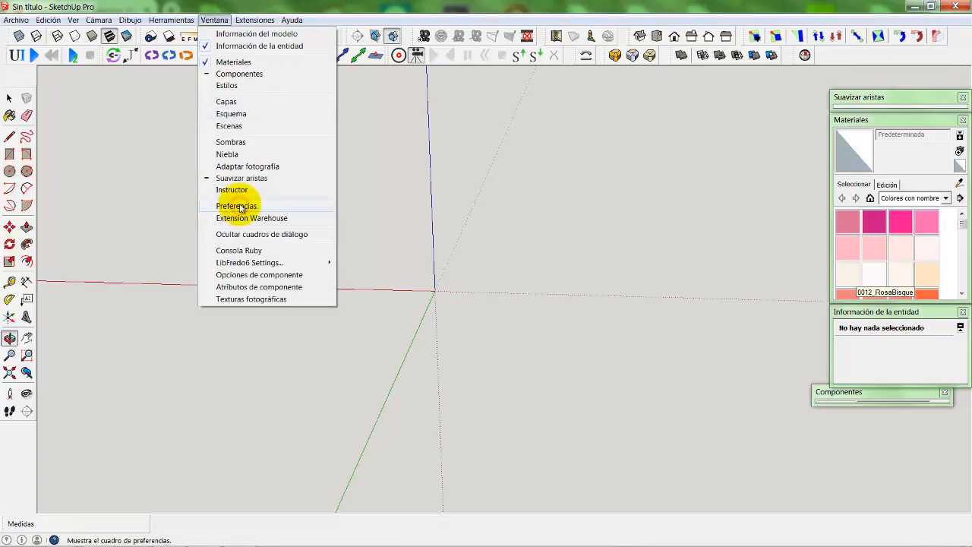
click(238, 206)
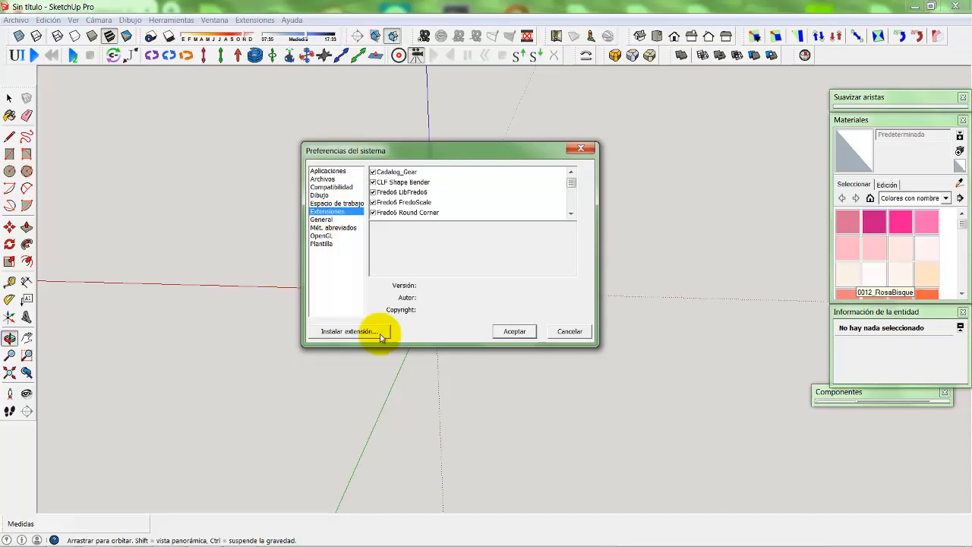
click(352, 336)
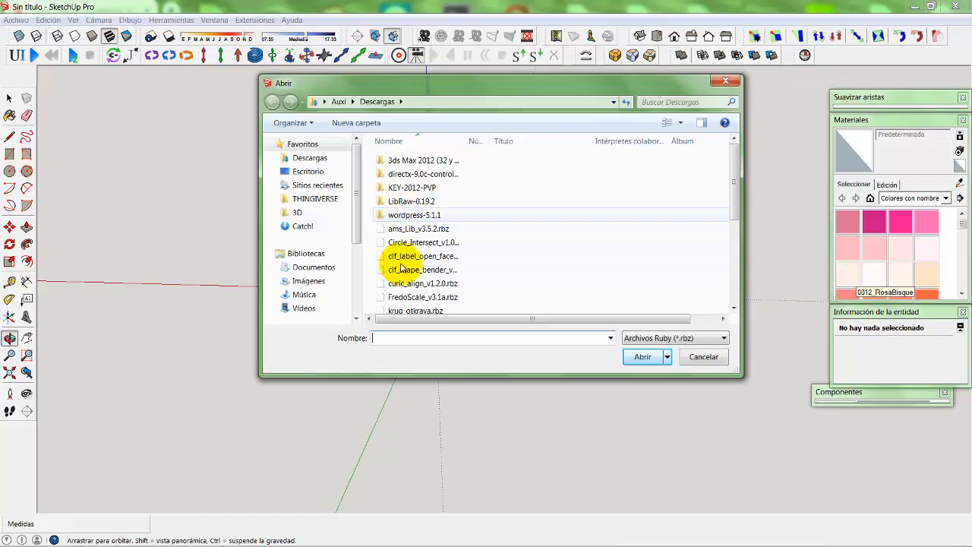
click(405, 286)
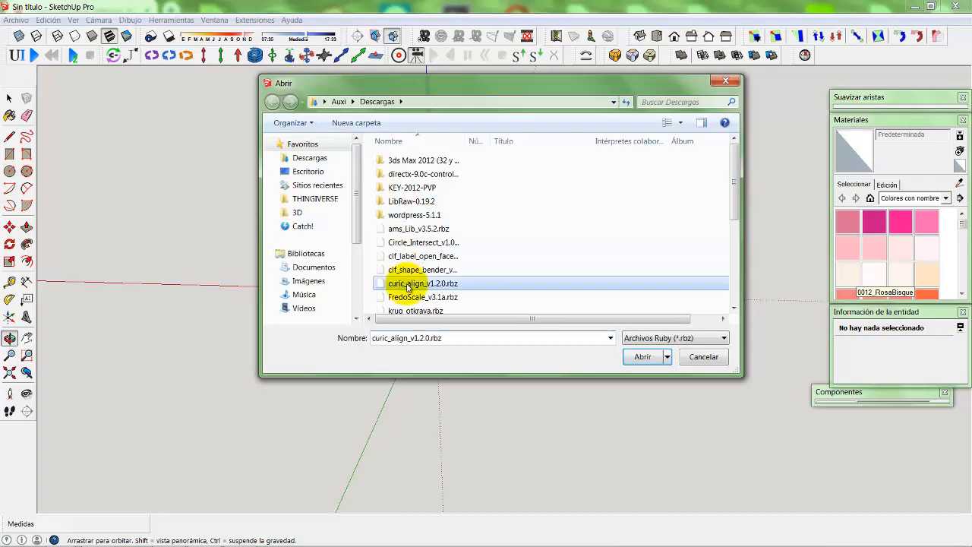
scroll(414, 266, down, 5)
click(403, 238)
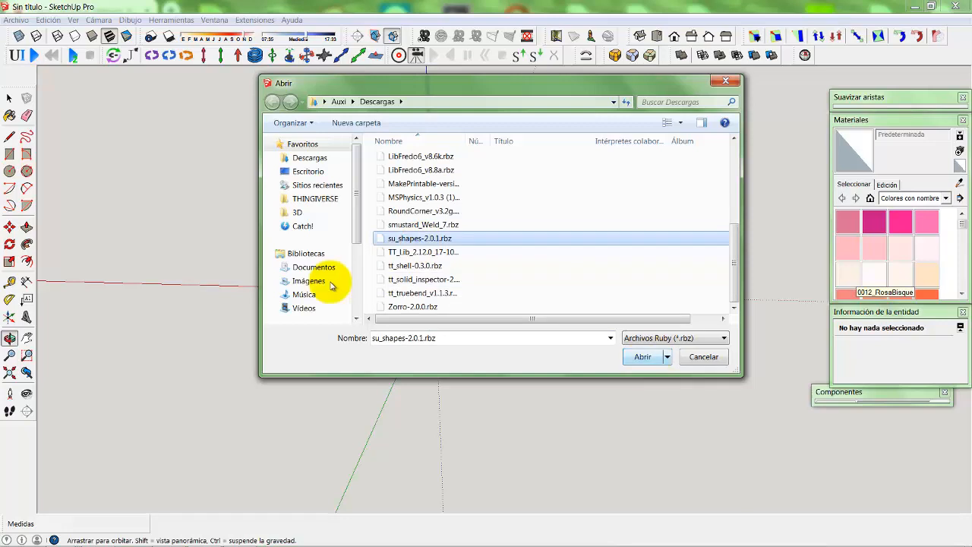
click(492, 298)
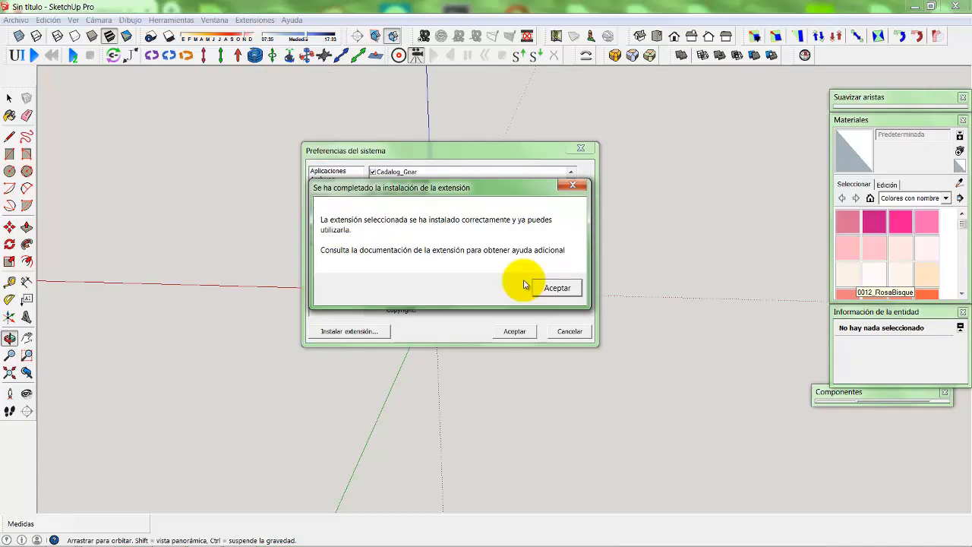
click(545, 287)
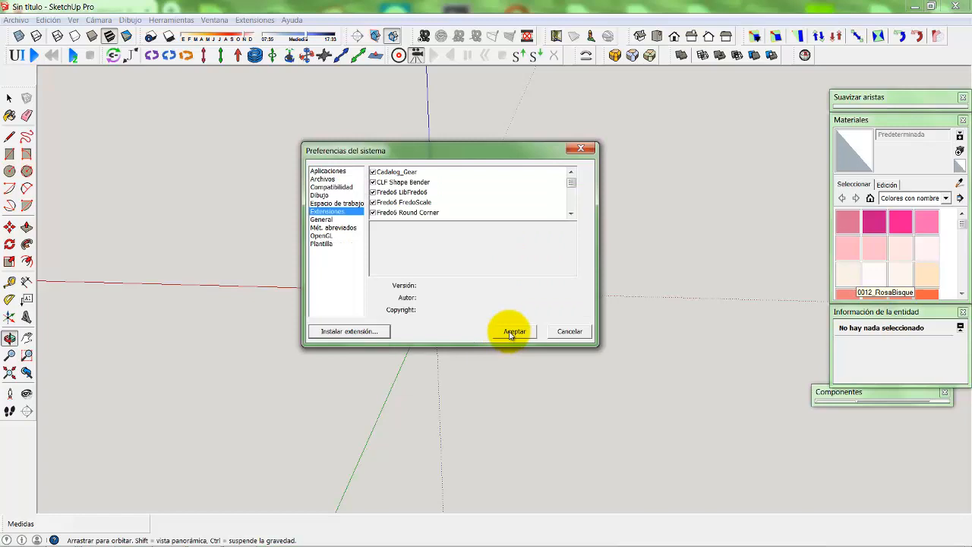
click(189, 21)
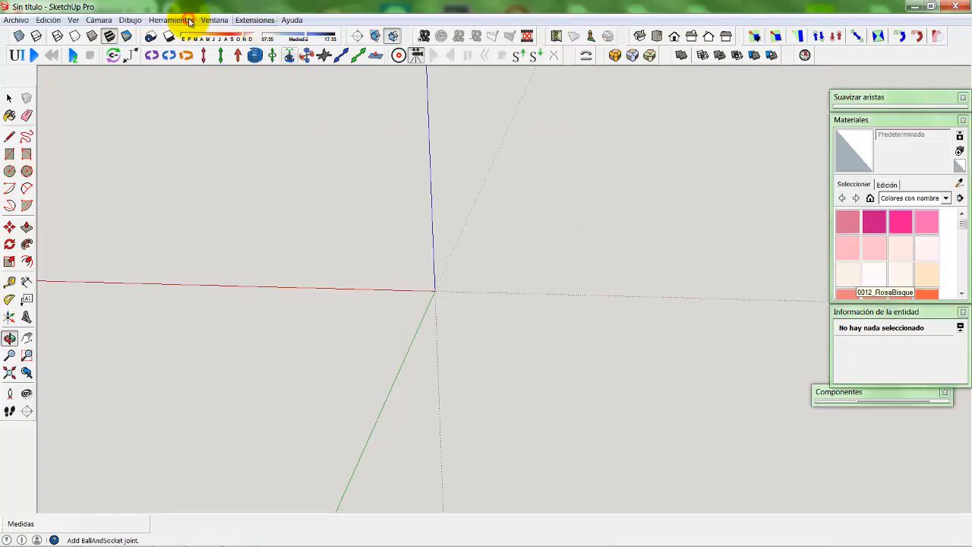
Create a 3D Shapes sphere with a 50 mm radius and 4 segments per 90 degrees at the origin
click(189, 20)
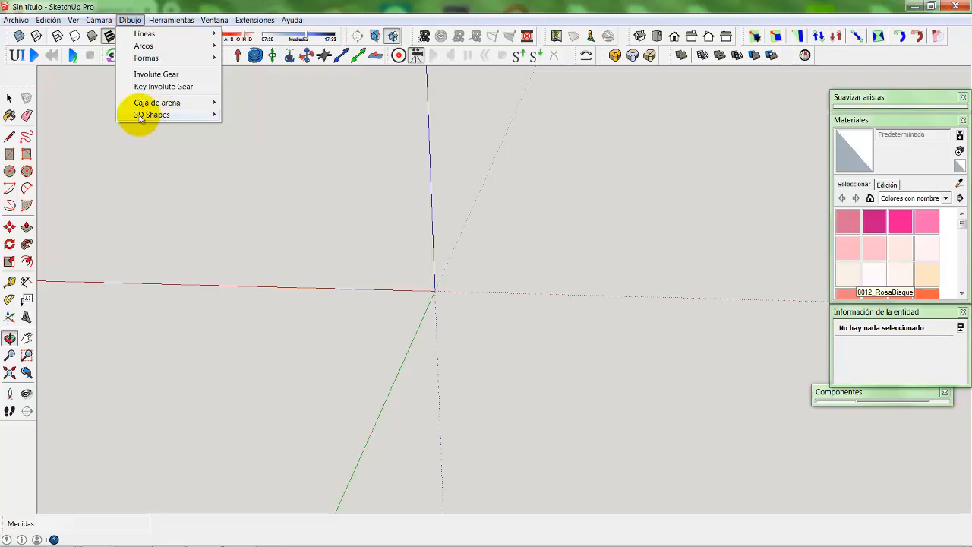
click(140, 115)
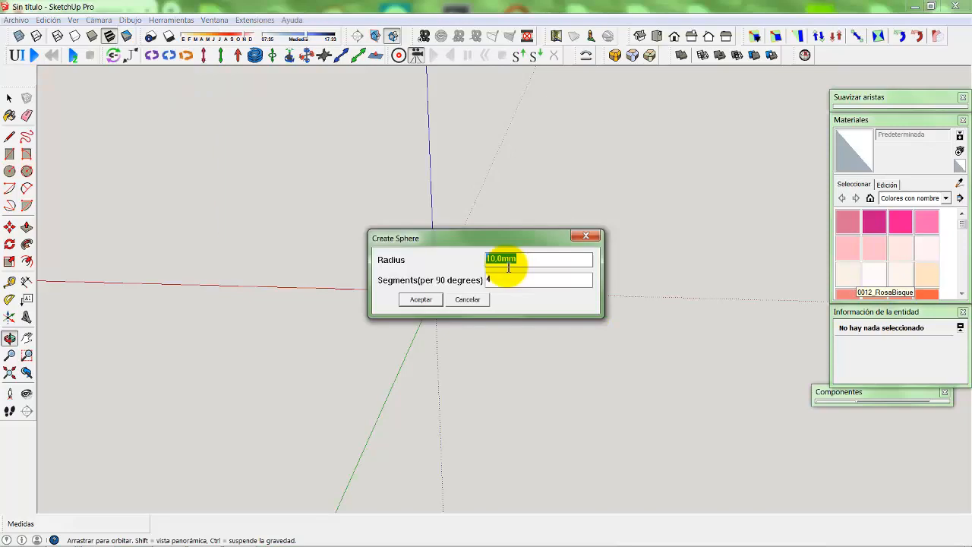
text(50mm)
click(418, 300)
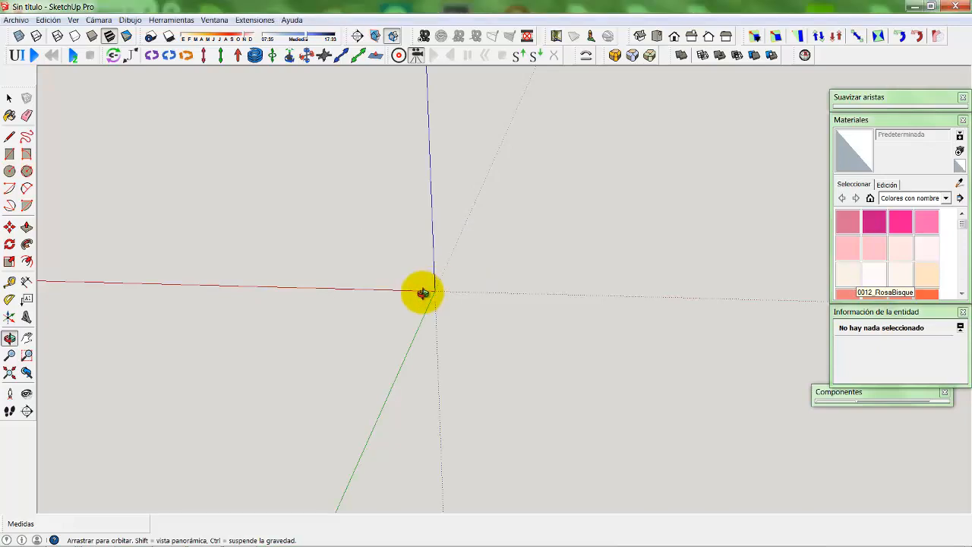
drag(423, 293, 491, 279)
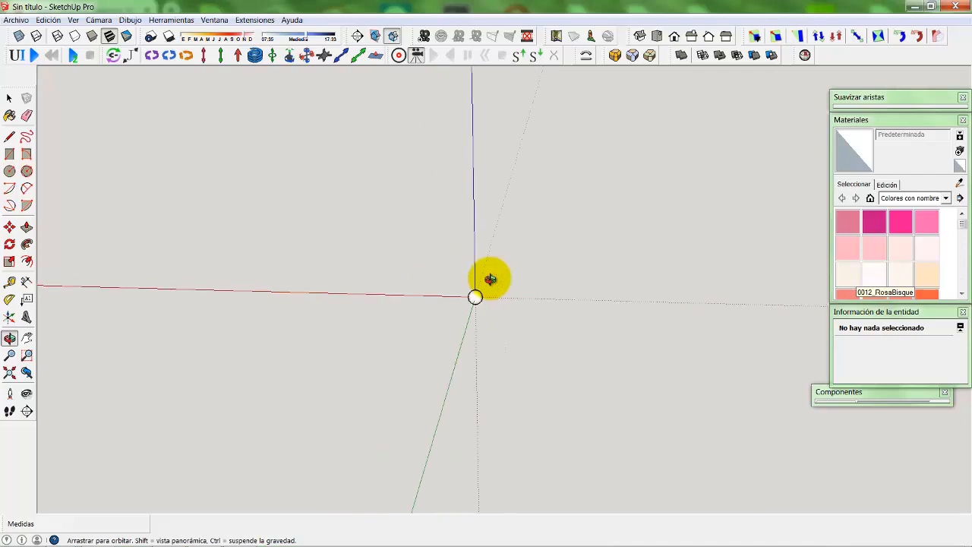
scroll(474, 299, up, 8)
Delete the coarse sphere at the origin
drag(456, 154, 478, 260)
key(space)
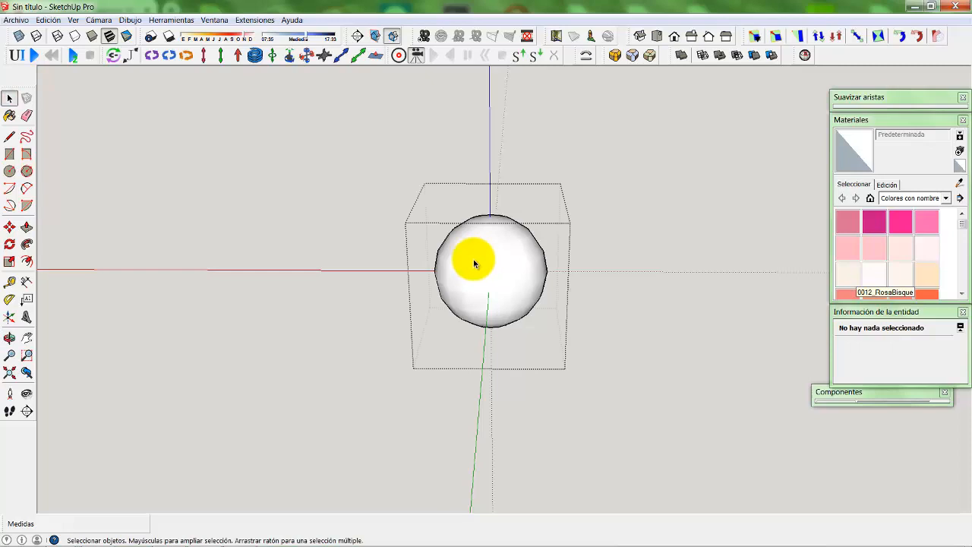
double_click(474, 262)
key(Delete)
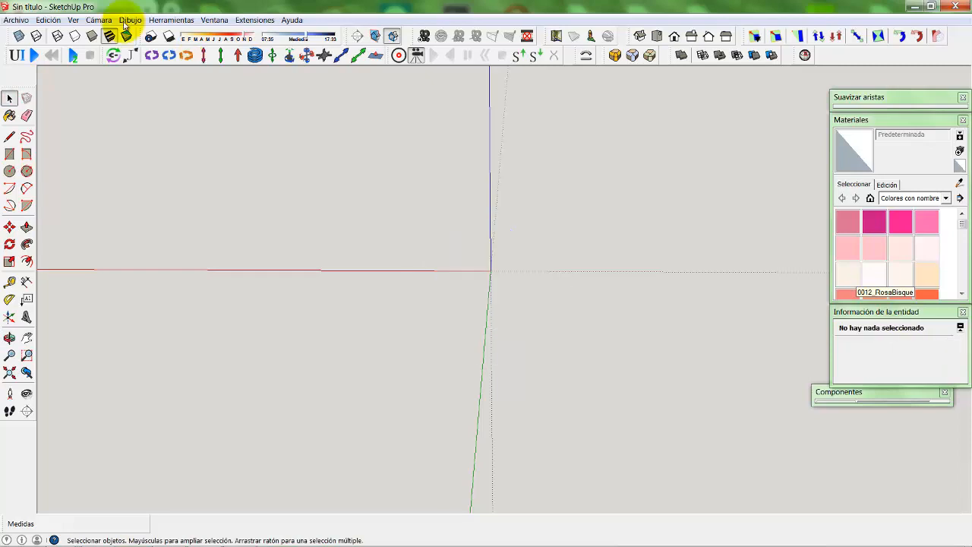
Create a smoother 3D Shapes sphere with a 50 mm radius and 25 segments per 90 degrees at the origin
click(130, 20)
mouse_move(160, 115)
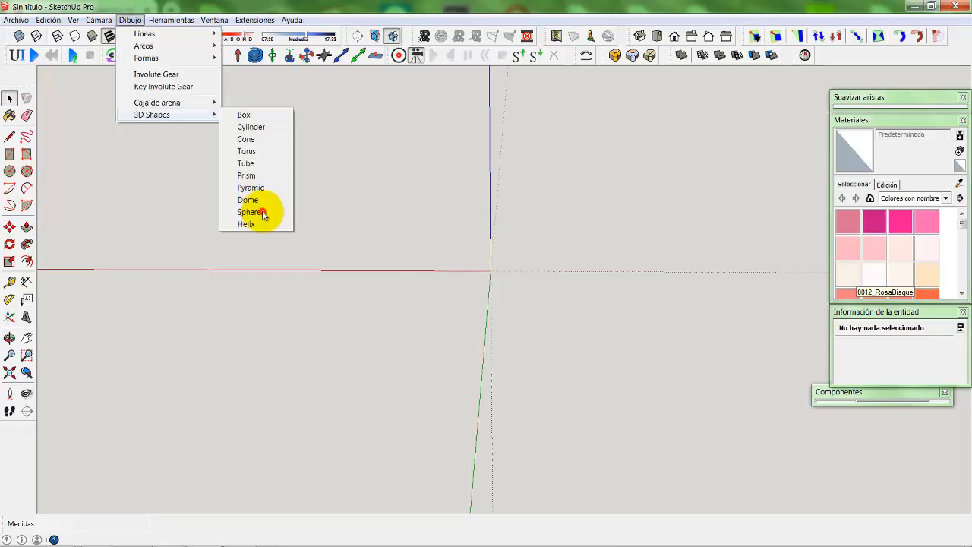
click(249, 212)
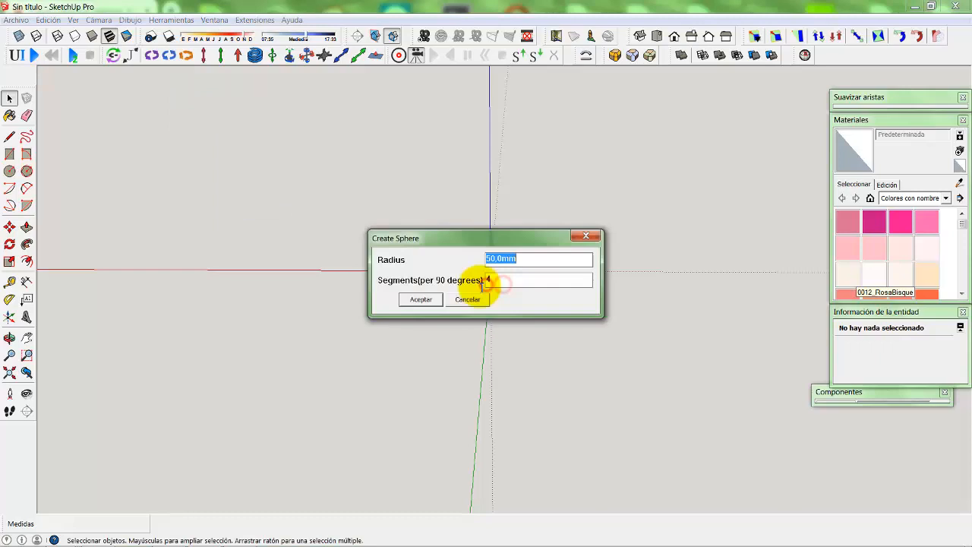
click(485, 282)
double_click(508, 282)
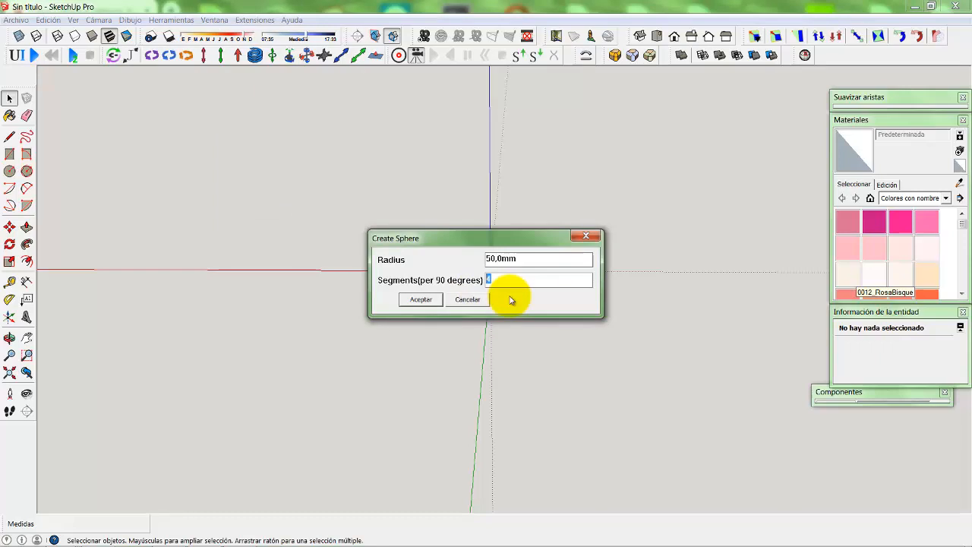
text(20)
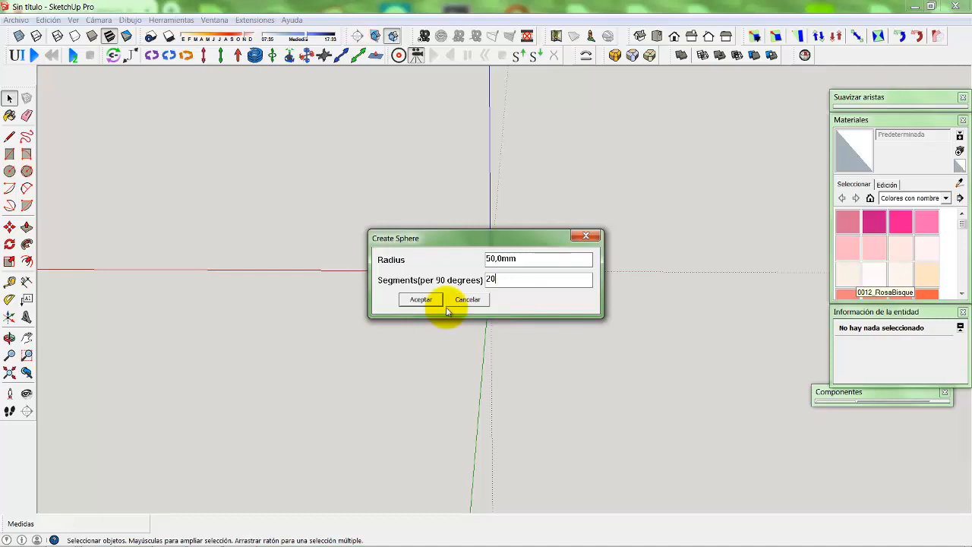
key(BackSpace)
text(5)
click(411, 302)
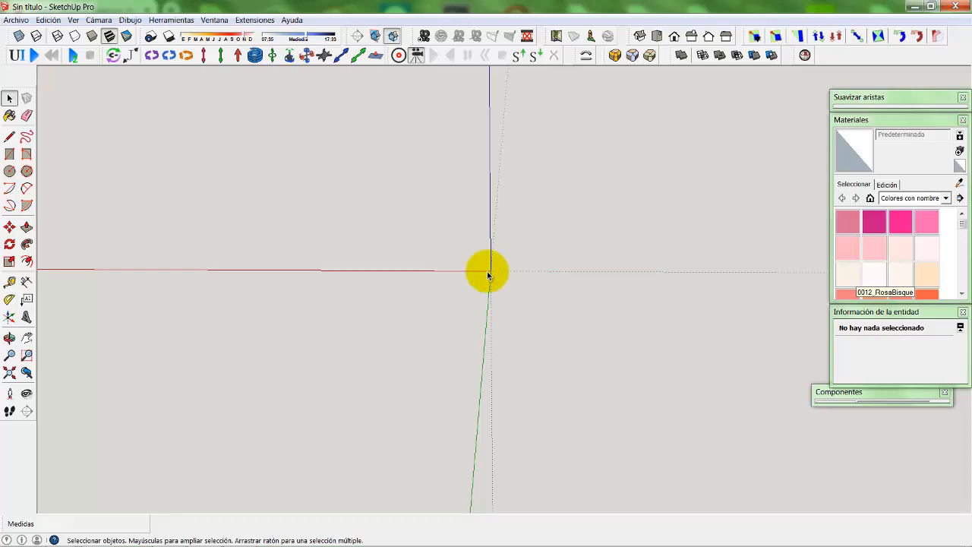
click(489, 273)
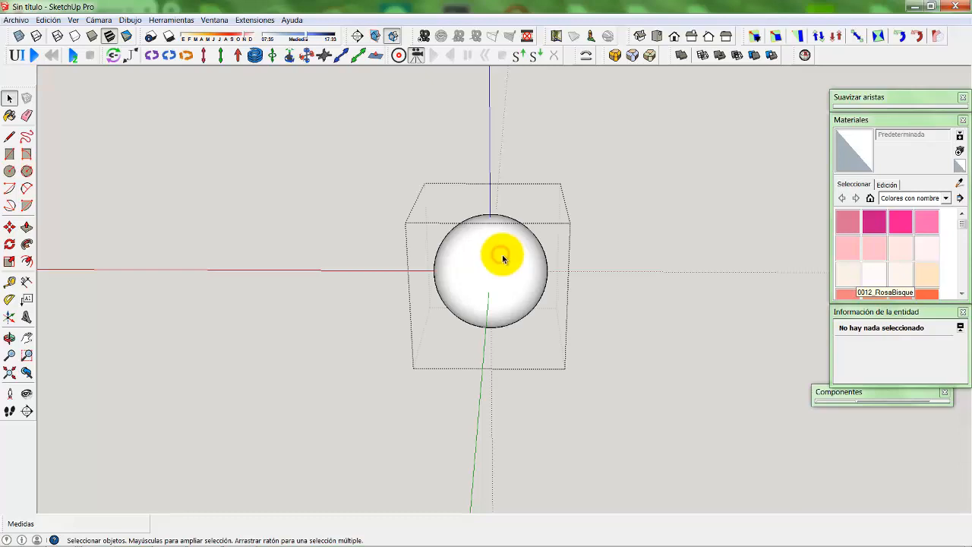
Open the sphere group, select all its geometry to examine the mesh, and leave the group selection
triple_click(501, 272)
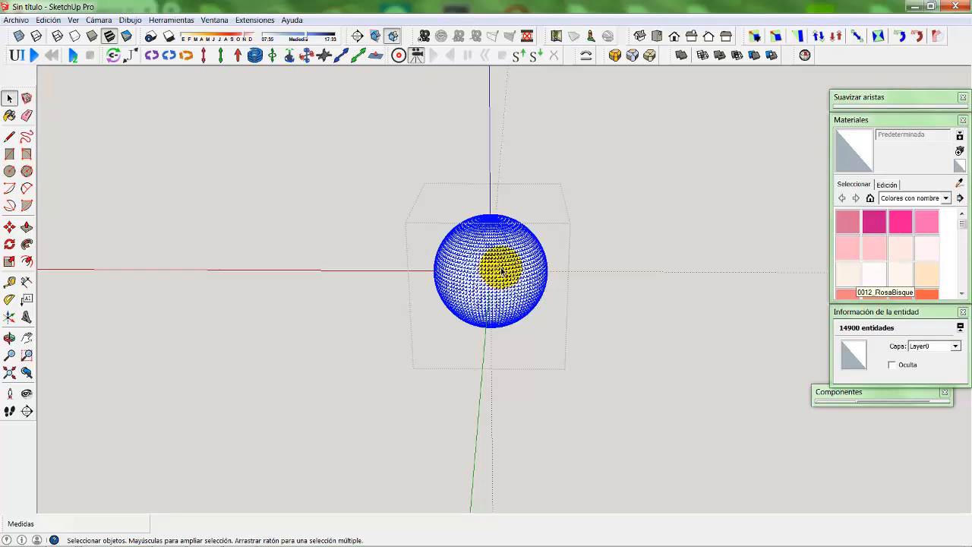
scroll(501, 272, up, 4)
scroll(505, 243, down, 4)
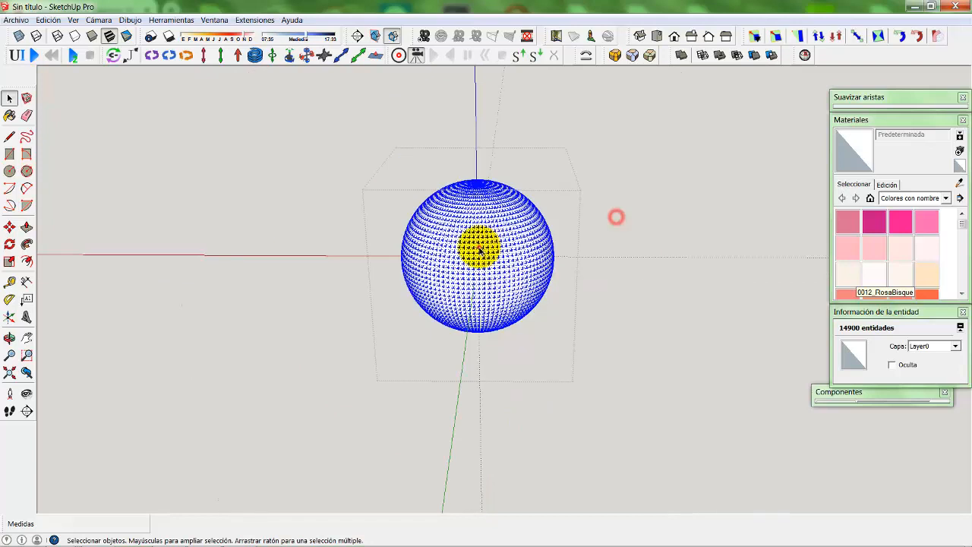
click(478, 248)
click(632, 242)
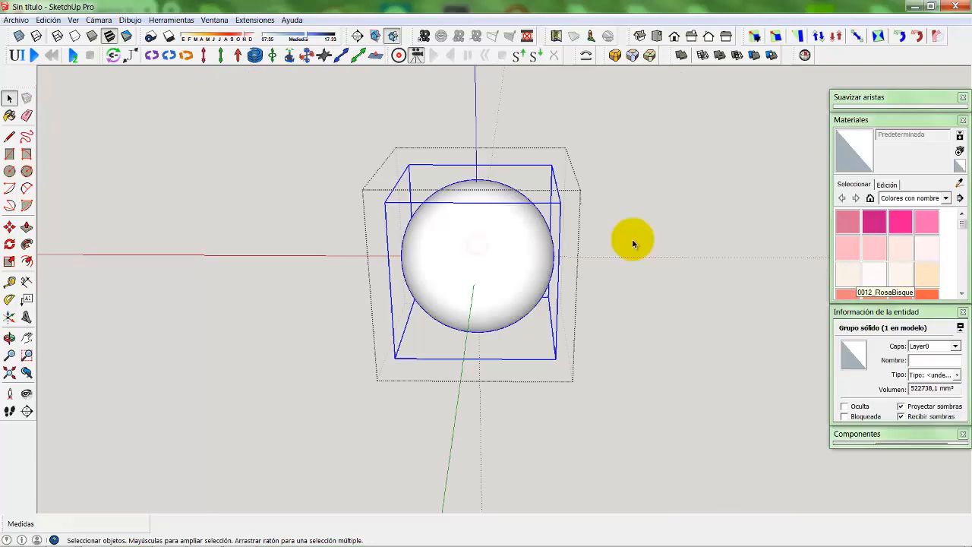
Paint all the geometry inside the sphere group with the 0003_RosaIntenso material, then deselect it
triple_click(489, 237)
double_click(489, 236)
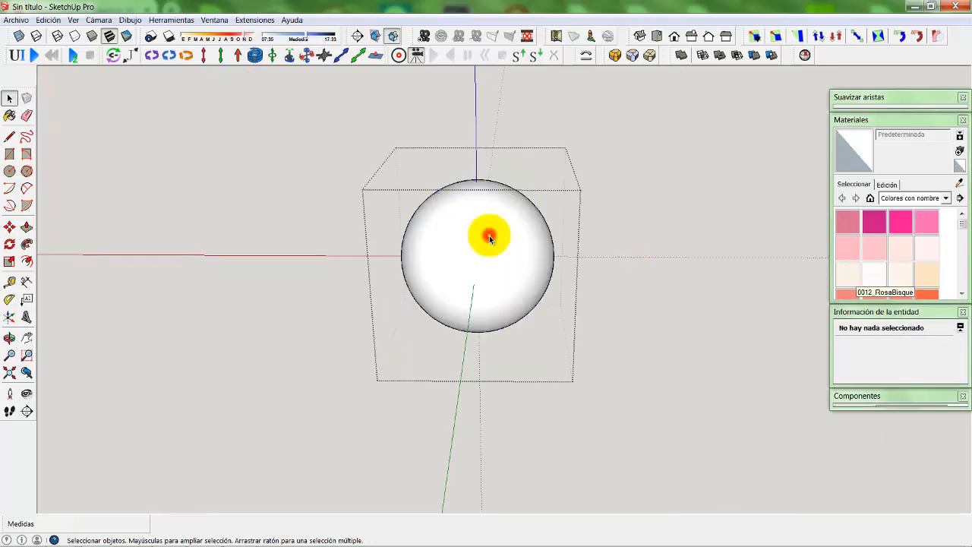
click(448, 216)
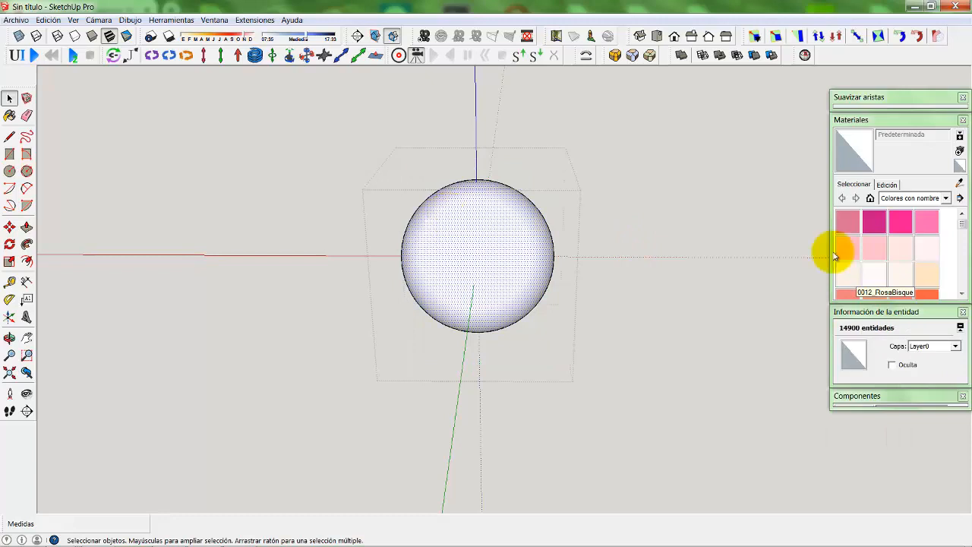
click(503, 241)
click(901, 221)
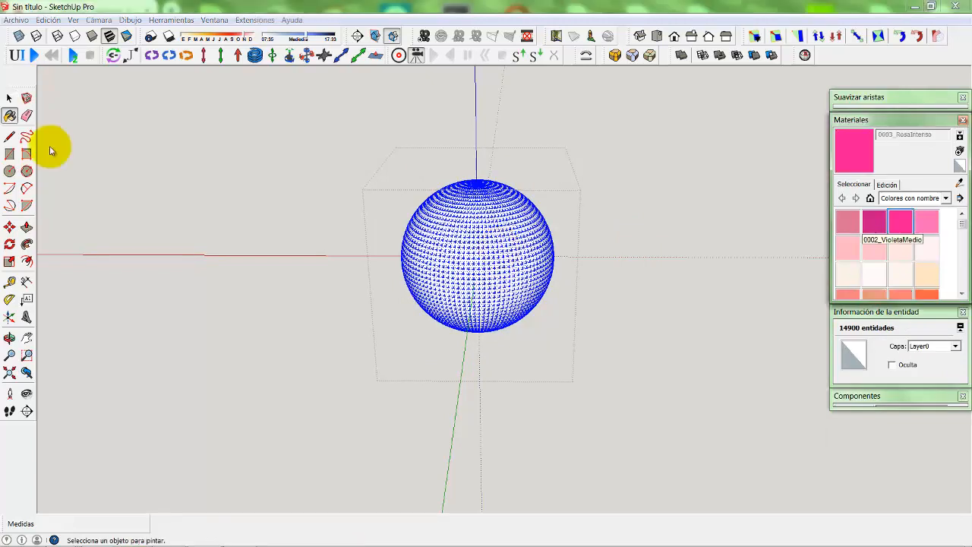
click(320, 154)
key(space)
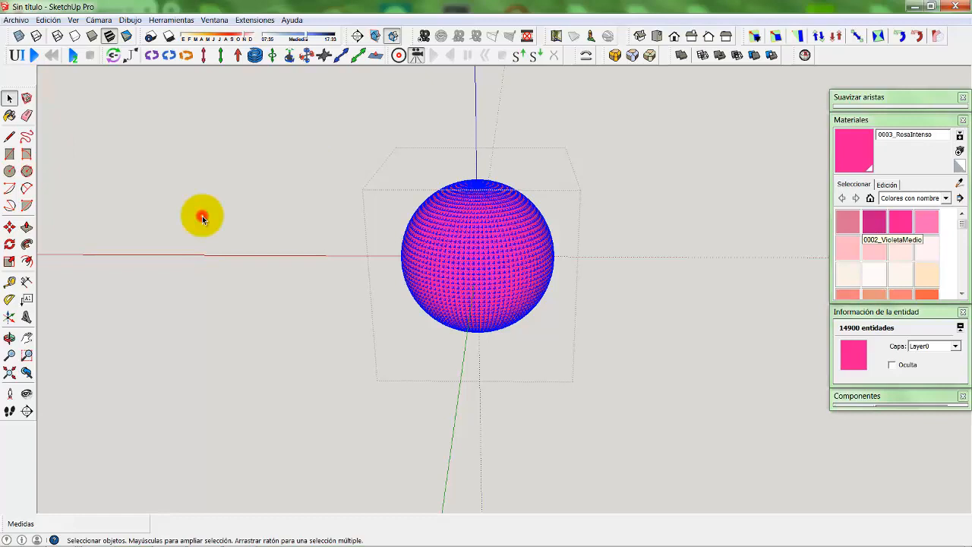
click(202, 218)
Create the 3D text "suscribe" in the Die Nasty font, 5 mm high and extruded 2 mm, and place it behind the sphere
click(26, 316)
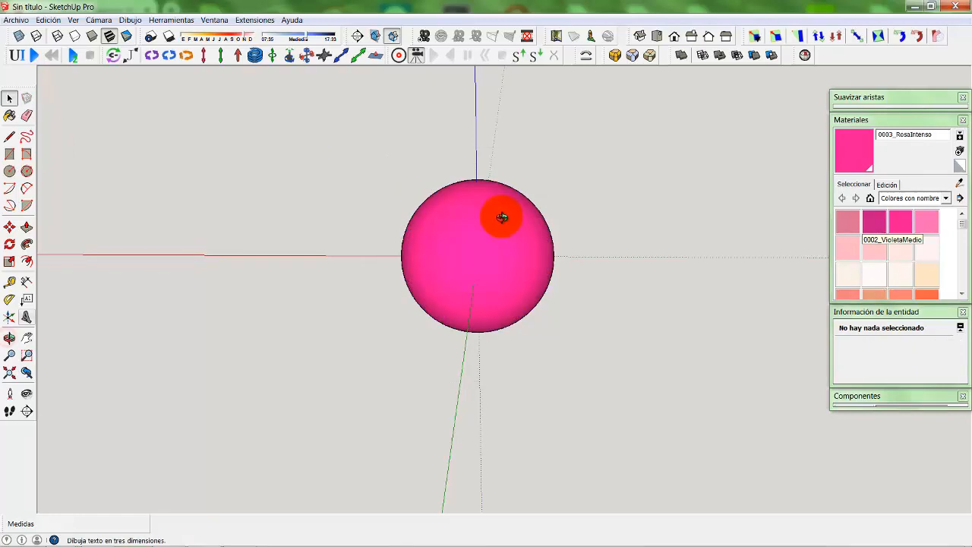
scroll(502, 217, down, 3)
middle_drag(502, 217, 502, 250)
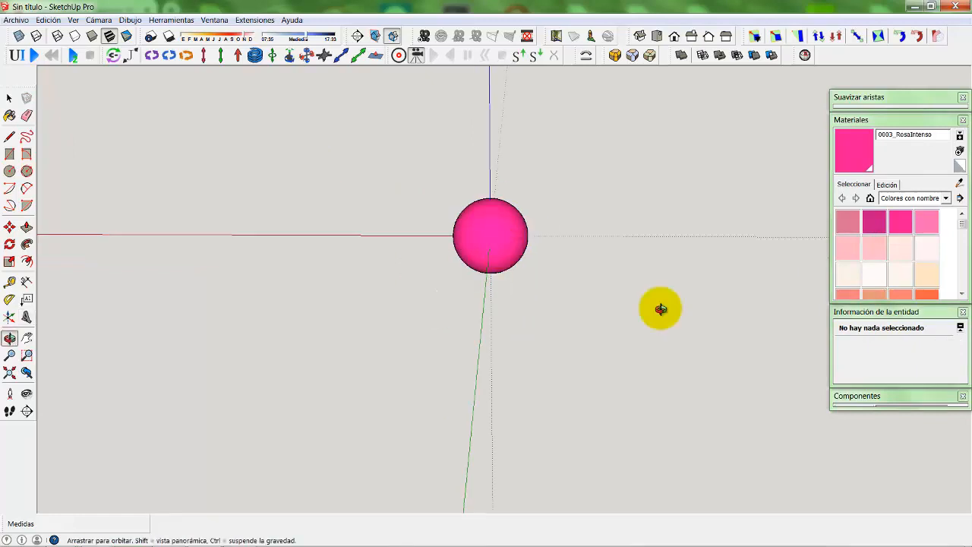
middle_drag(661, 309, 3, 196)
middle_drag(365, 335, 400, 338)
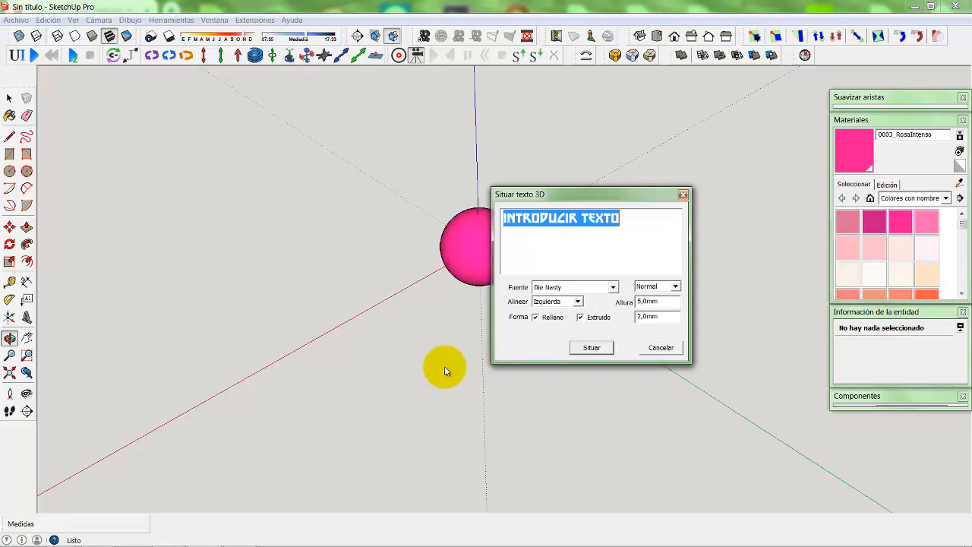
text(suscri)
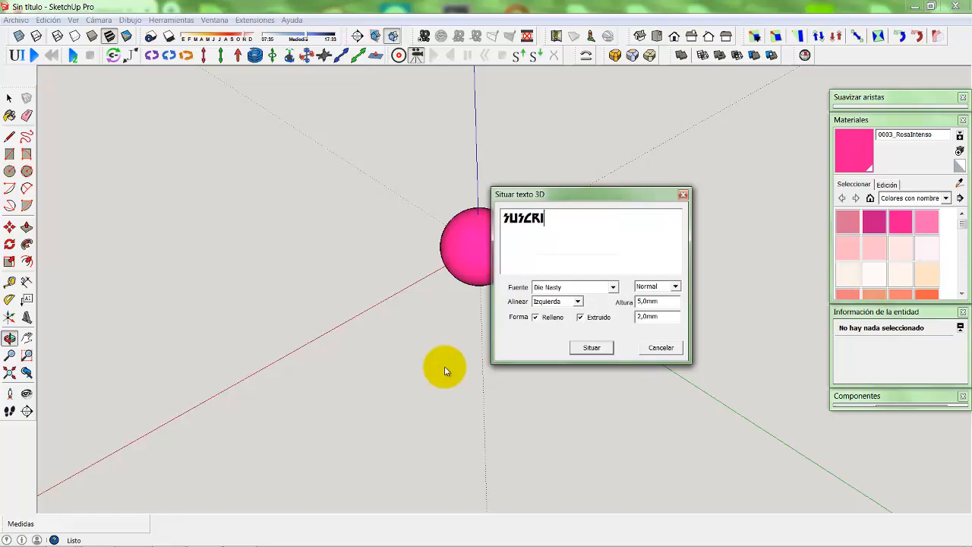
text(be)
click(591, 347)
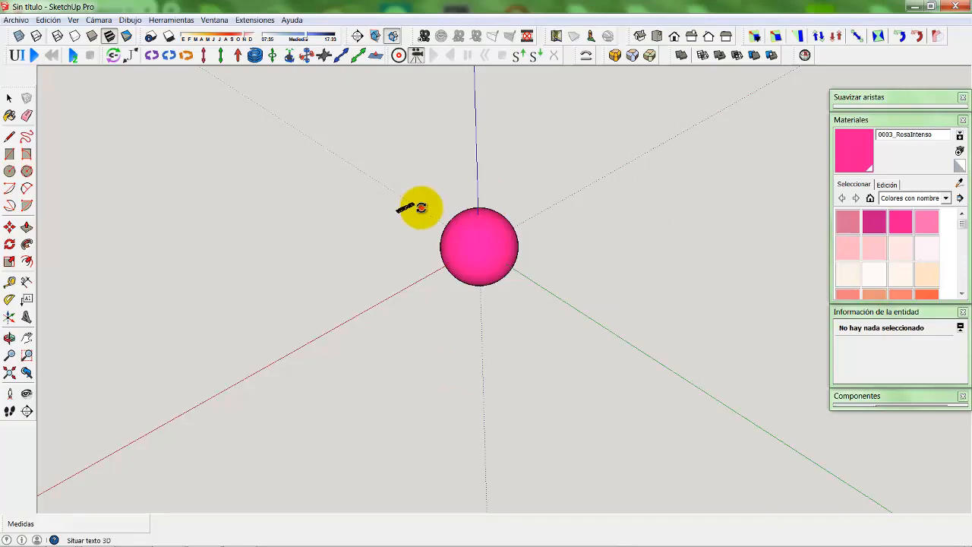
click(420, 207)
Scale the 3D text uniformly by a factor of 12.50
click(27, 189)
click(13, 260)
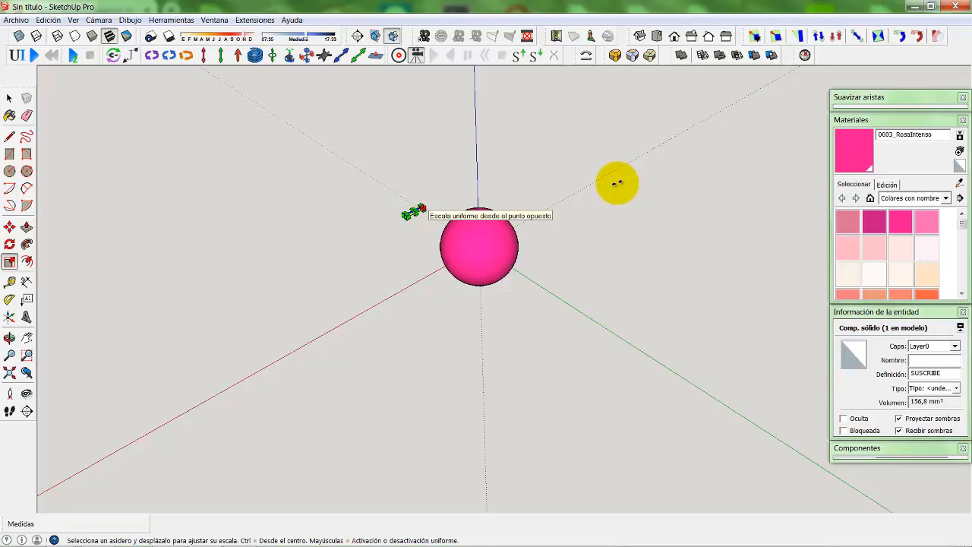
drag(617, 183, 634, 184)
text(12.50)
key(Return)
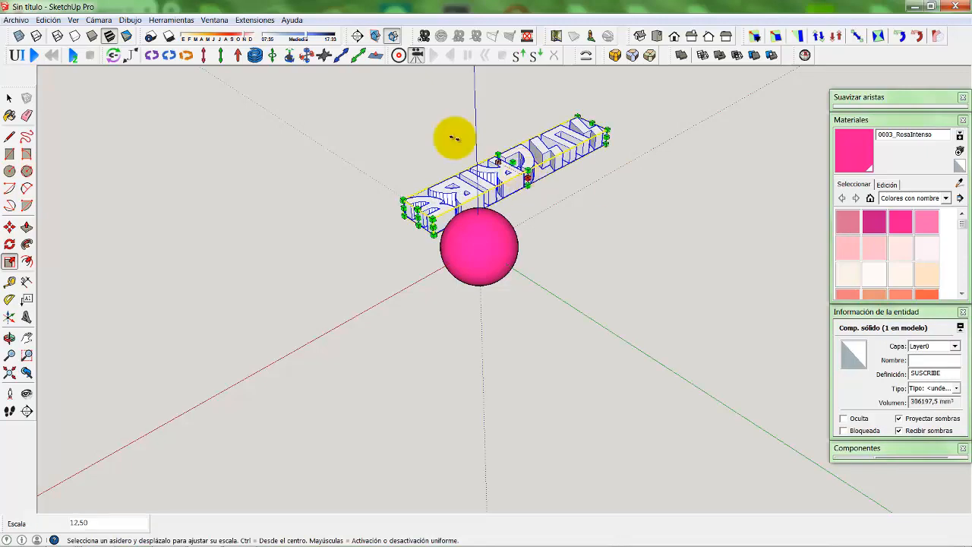
Mirror the 3D text along the red axis with a scale of -1, and move it about 483 mm to sit behind the sphere
drag(455, 139, 389, 201)
drag(639, 93, 231, 187)
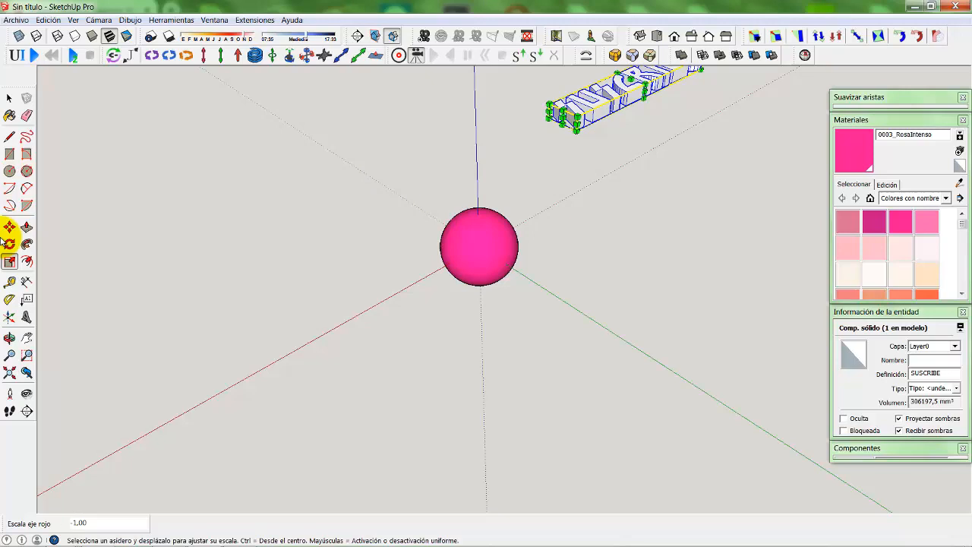
key(m)
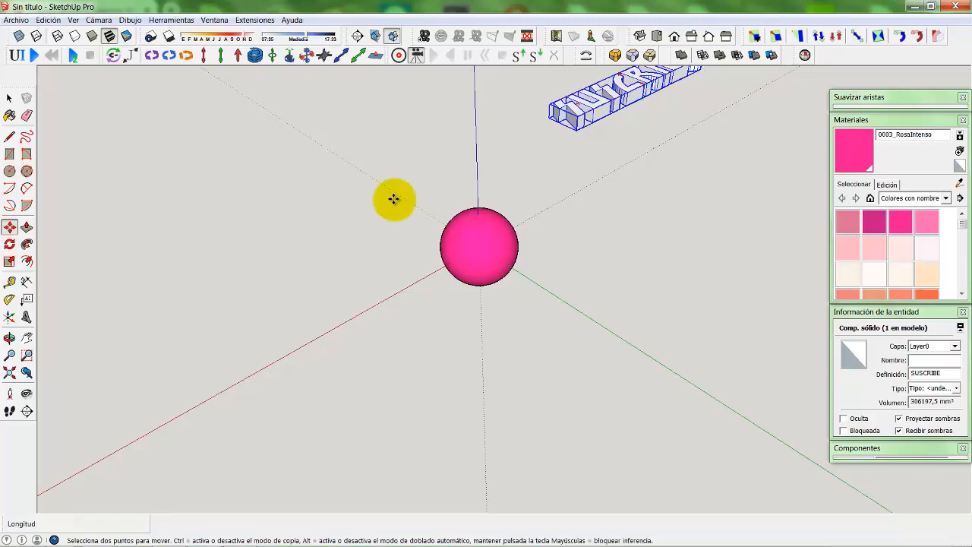
click(394, 199)
click(379, 181)
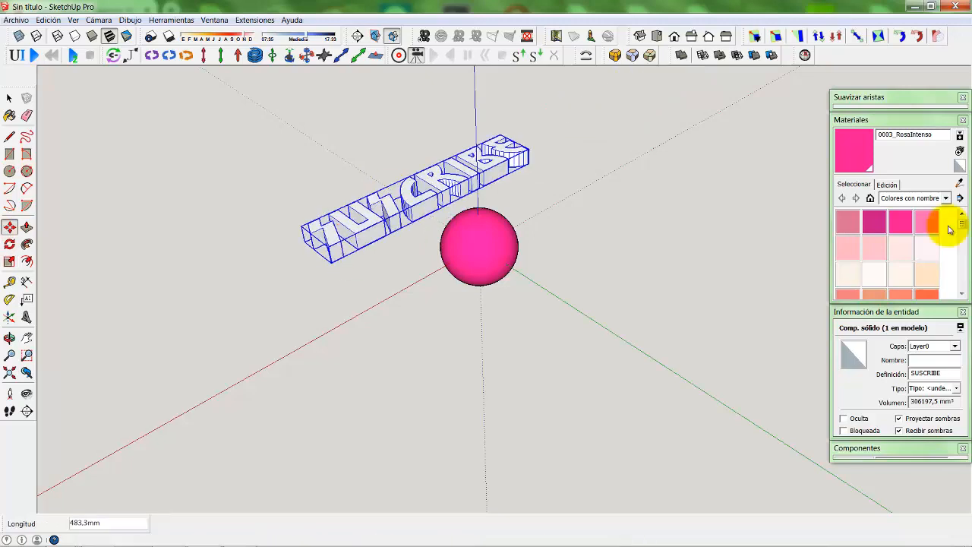
Paint the 3D text with the yellow 0056_Amarillo material
scroll(931, 246, down, 4)
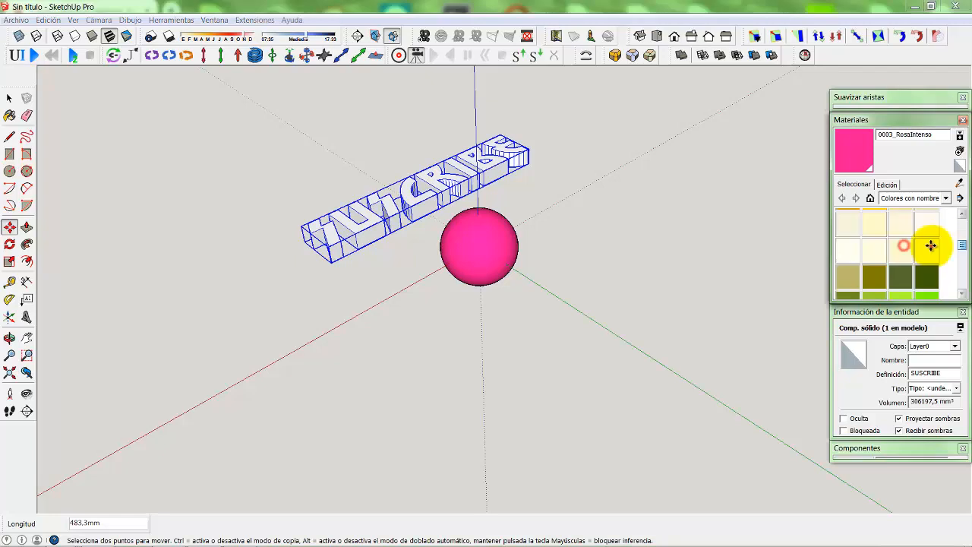
click(901, 244)
click(319, 212)
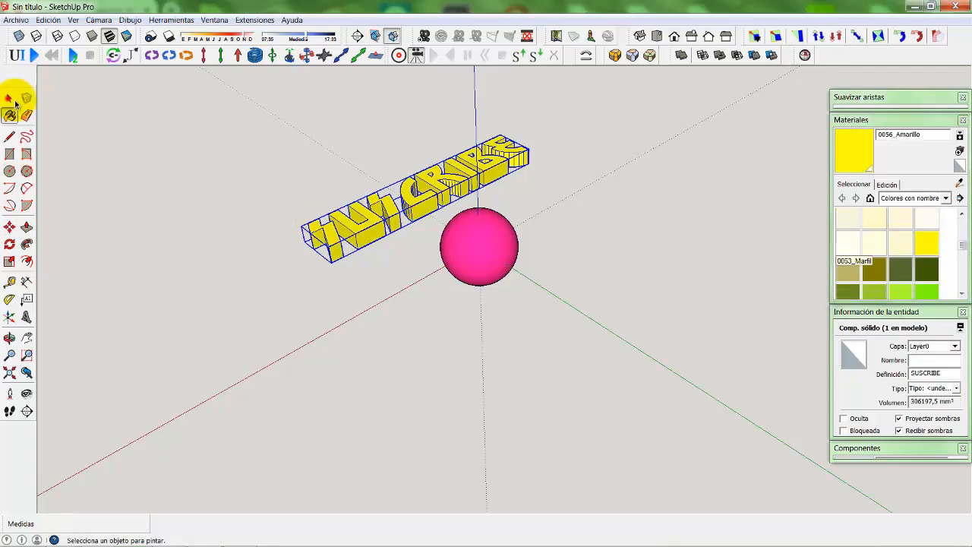
click(12, 99)
Draw a ground rectangle of about 634 by 999 mm around the sphere and the text
click(11, 154)
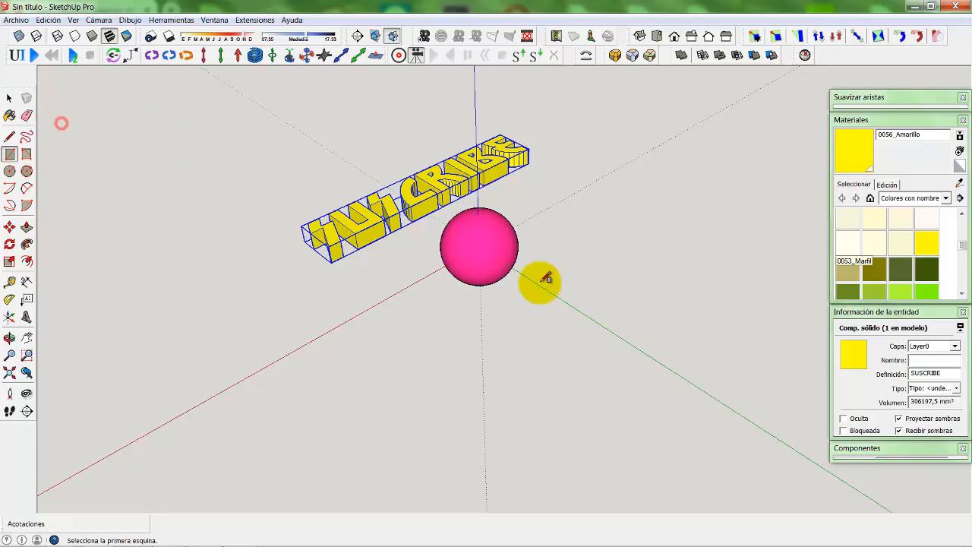
click(62, 123)
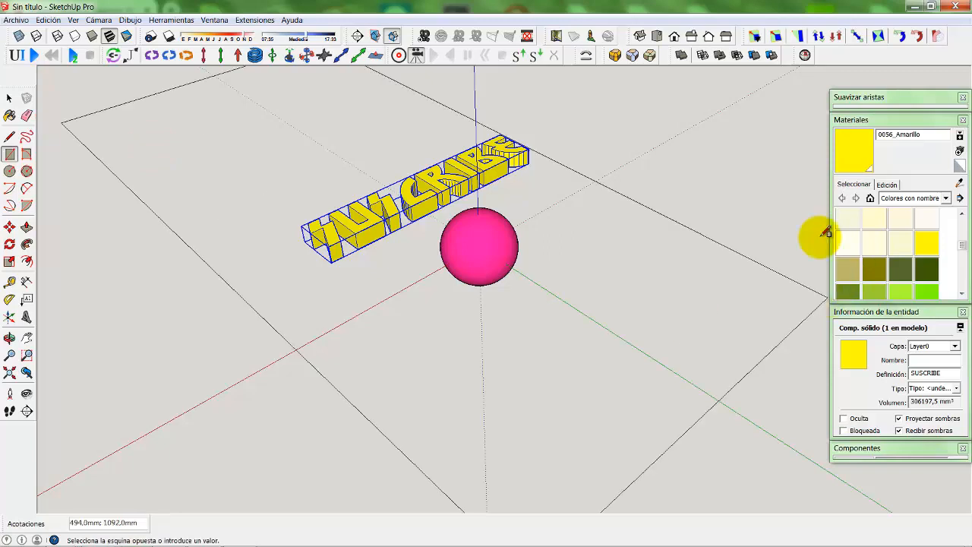
click(812, 221)
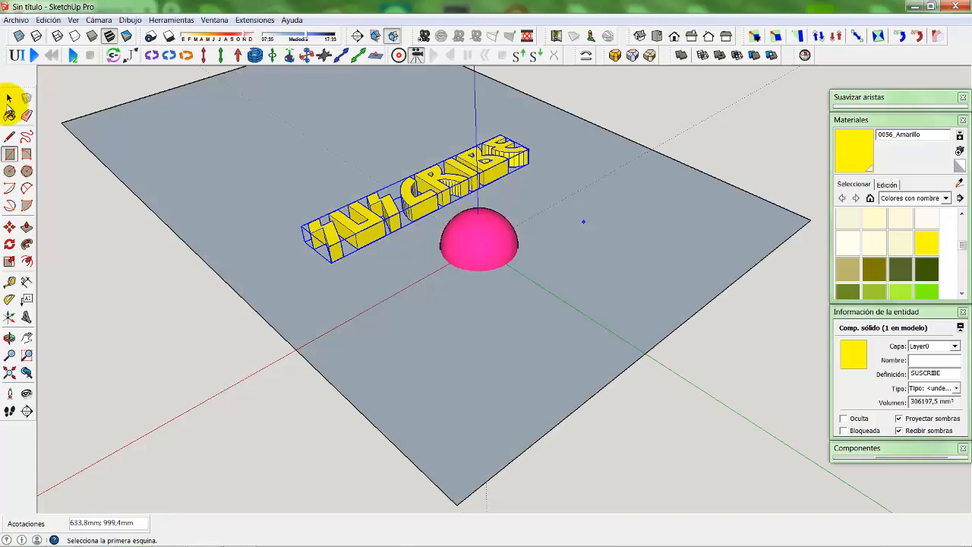
Select the sphere and move it 50 mm up along the blue axis so it rests on the rectangle
click(9, 99)
click(464, 244)
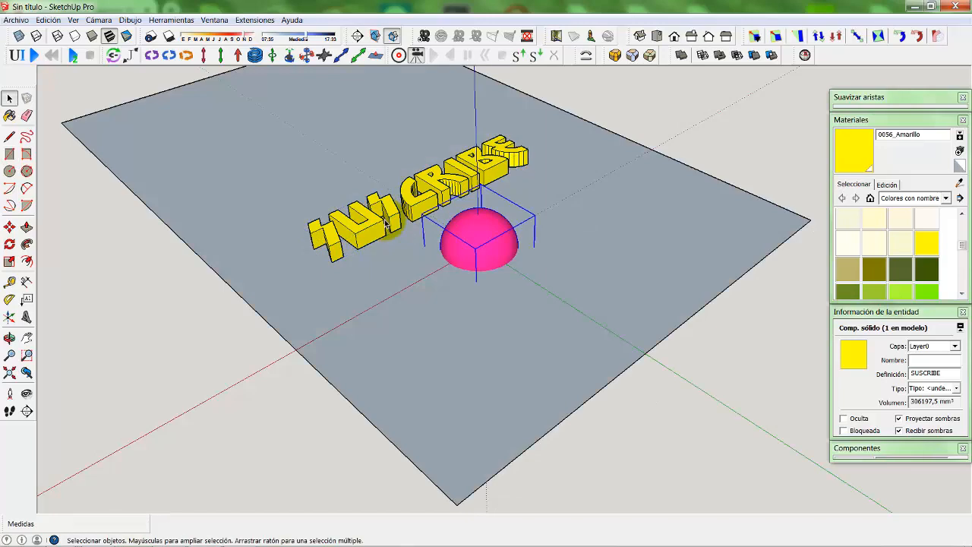
click(25, 225)
click(477, 237)
key(m)
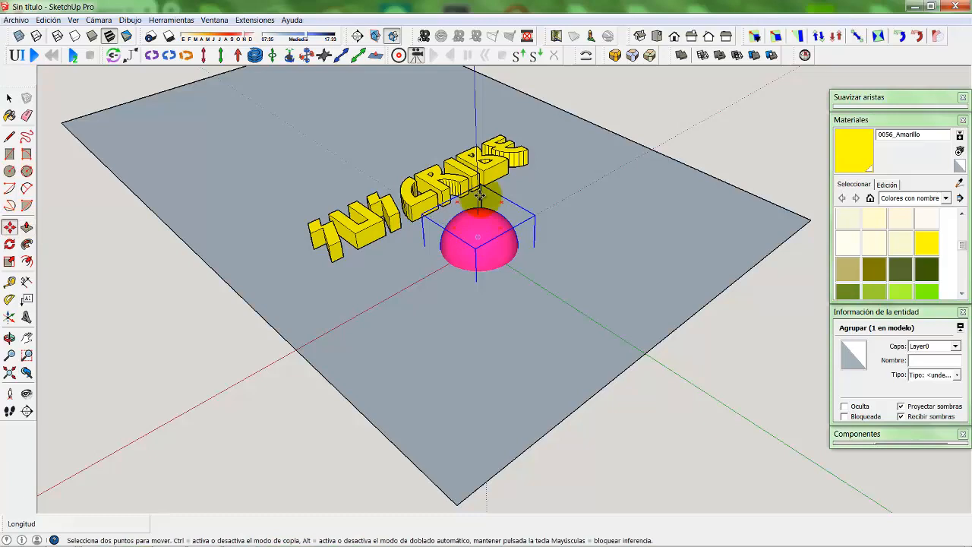
drag(477, 237, 479, 199)
text(50)
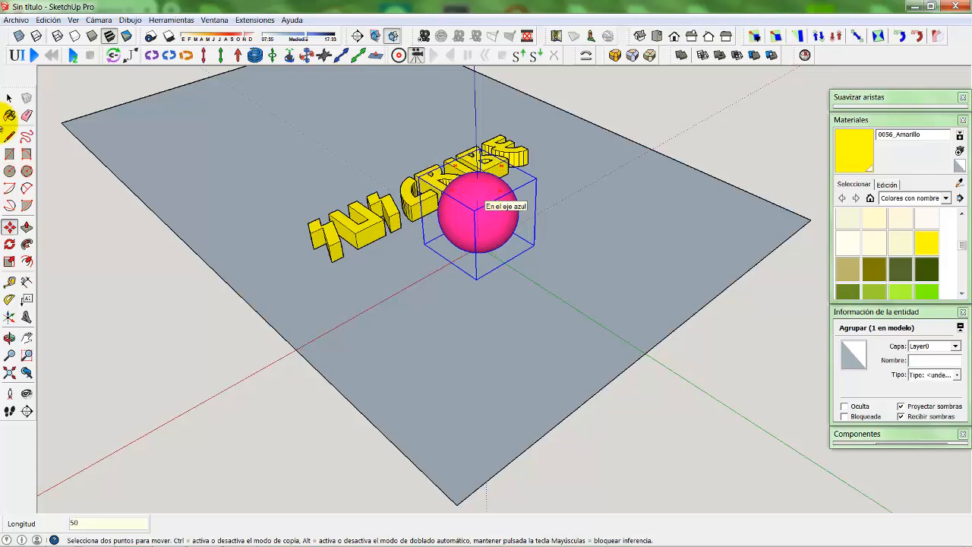
key(Return)
Select the ground rectangle's face with its edges and make them a group
click(27, 115)
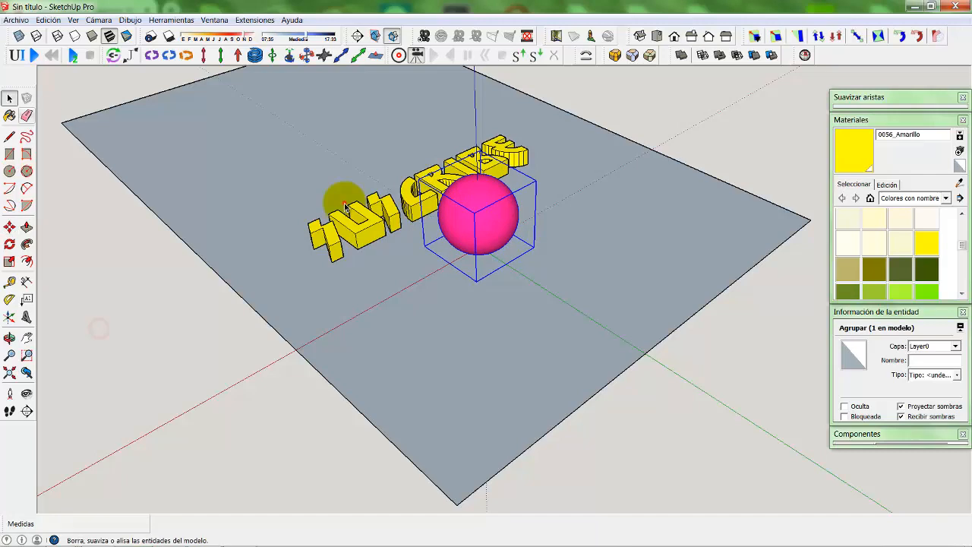
click(344, 205)
click(161, 201)
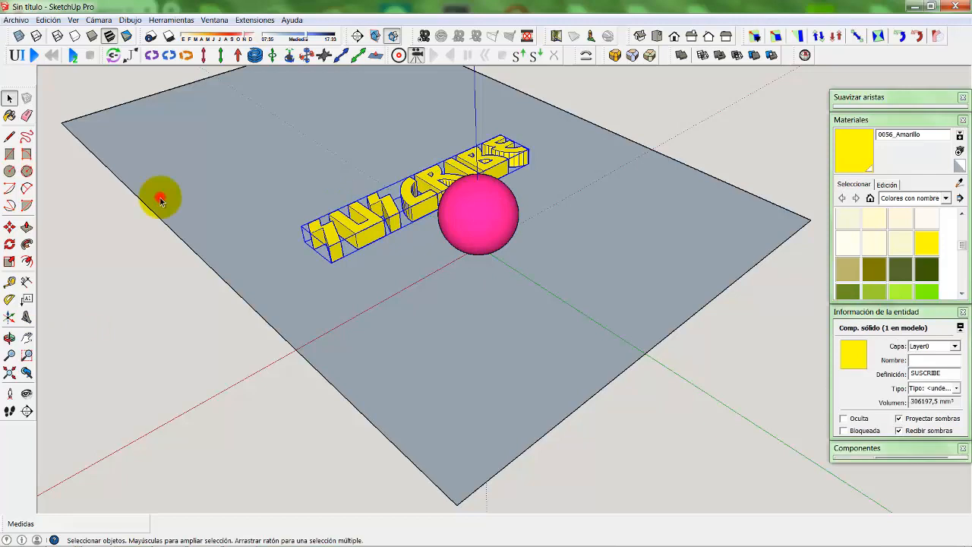
click(166, 198)
right_click(213, 302)
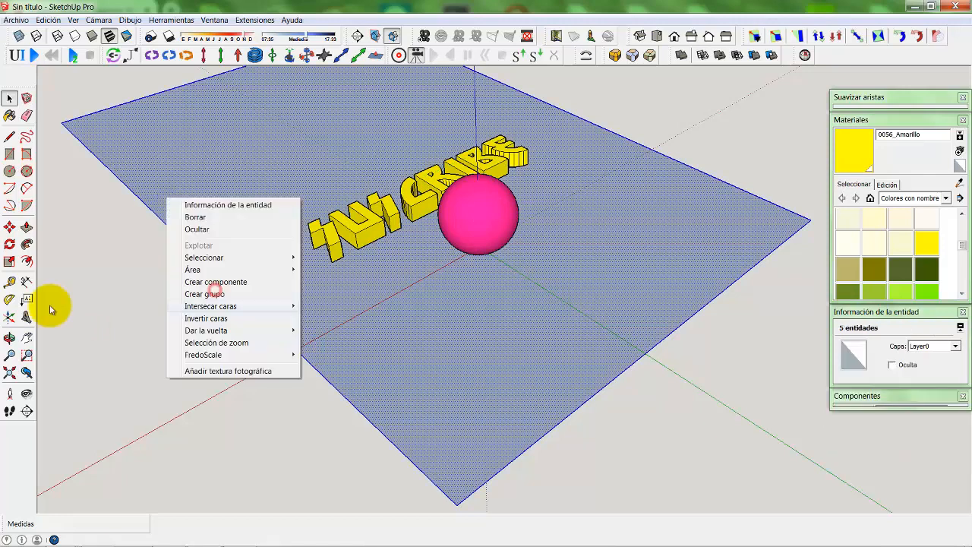
click(50, 309)
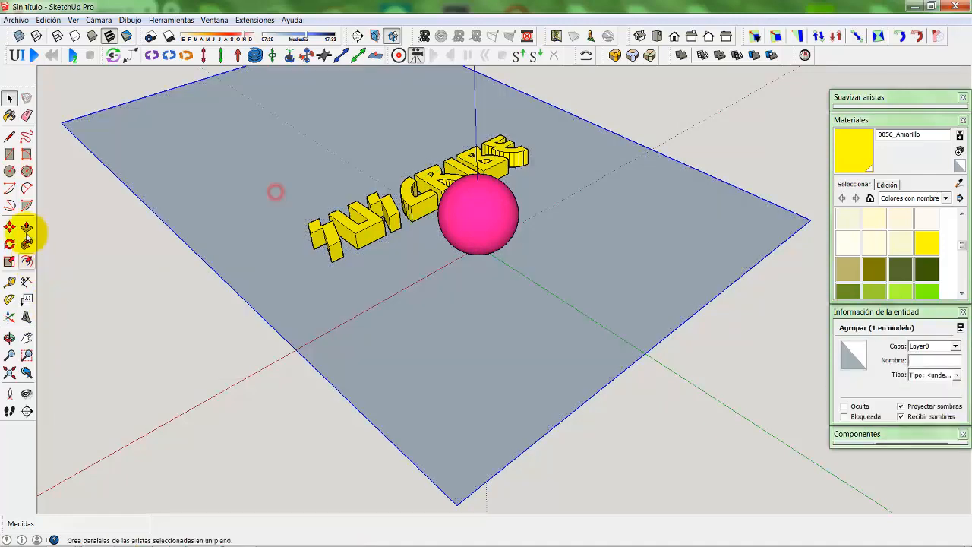
Inside the ground group, push/pull the rectangle about 589 mm downward into a solid block
click(27, 228)
drag(271, 418, 247, 509)
click(10, 98)
click(74, 278)
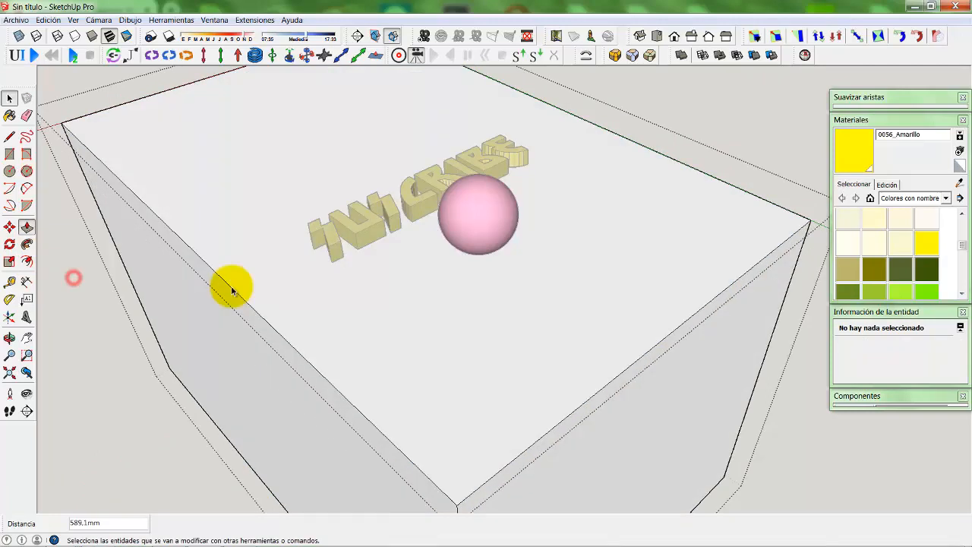
Select all the geometry inside the block group, paint it with the 0111_GrisPizarra material, and leave the group
click(334, 345)
triple_click(335, 346)
drag(963, 244, 965, 279)
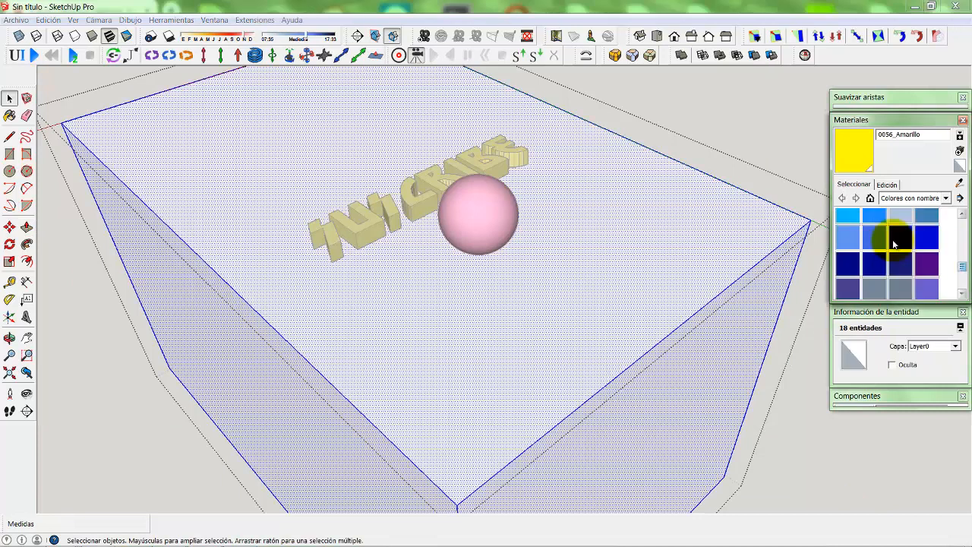
scroll(895, 243, down, 2)
click(905, 233)
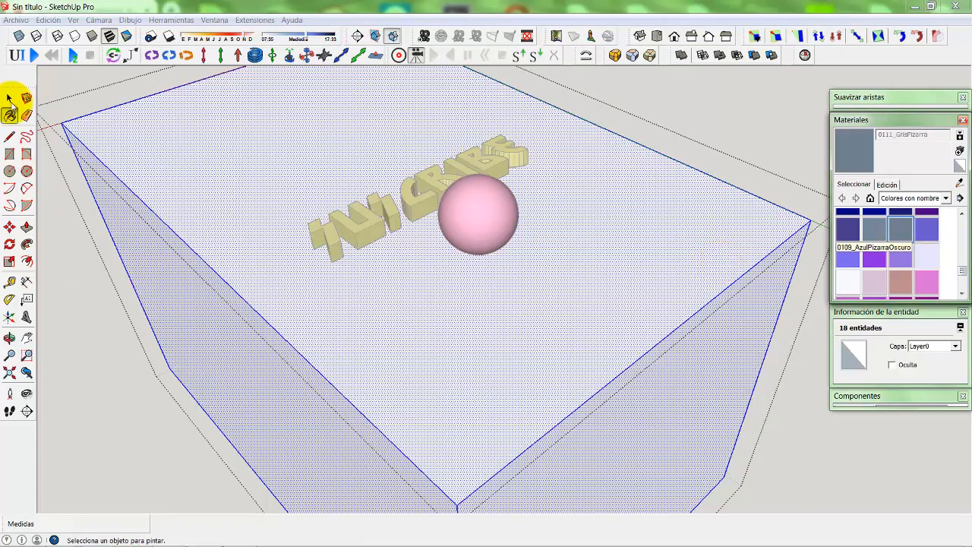
click(49, 205)
key(space)
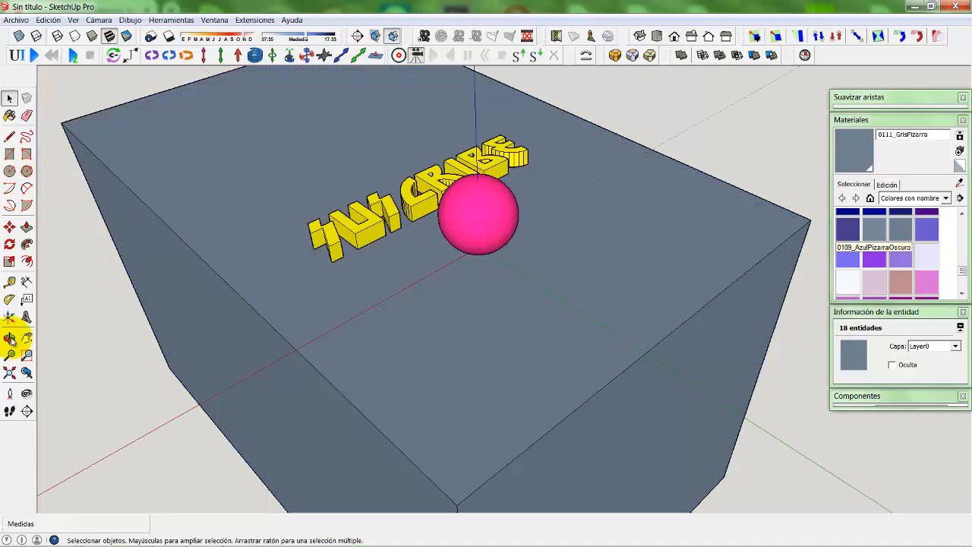
Examine the sphere and the text on the block from a low angle and from above
click(10, 340)
drag(368, 449, 449, 439)
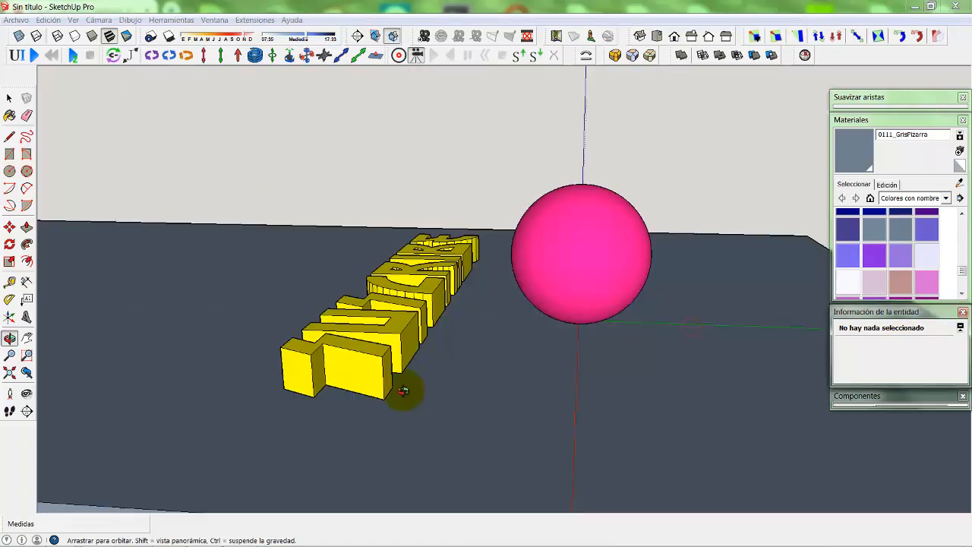
drag(404, 390, 9, 103)
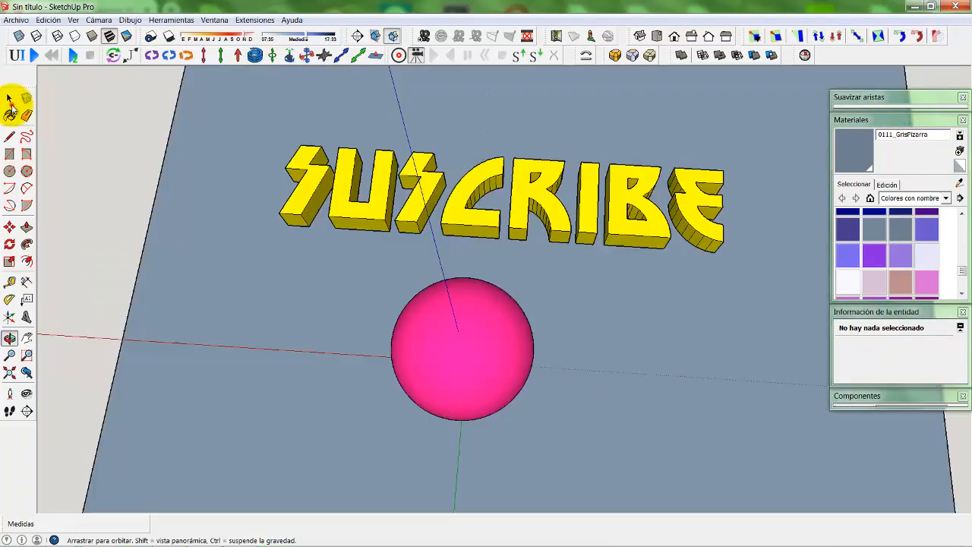
click(9, 99)
click(589, 323)
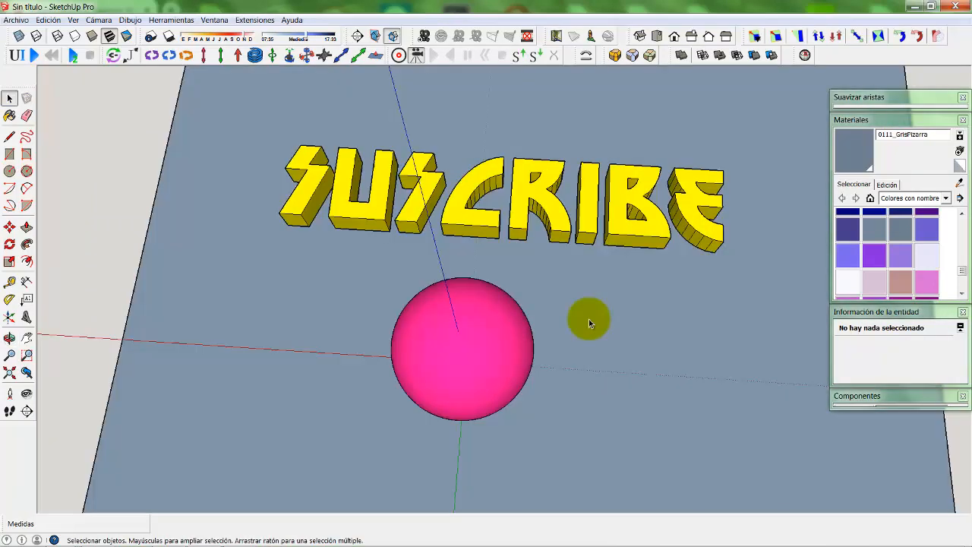